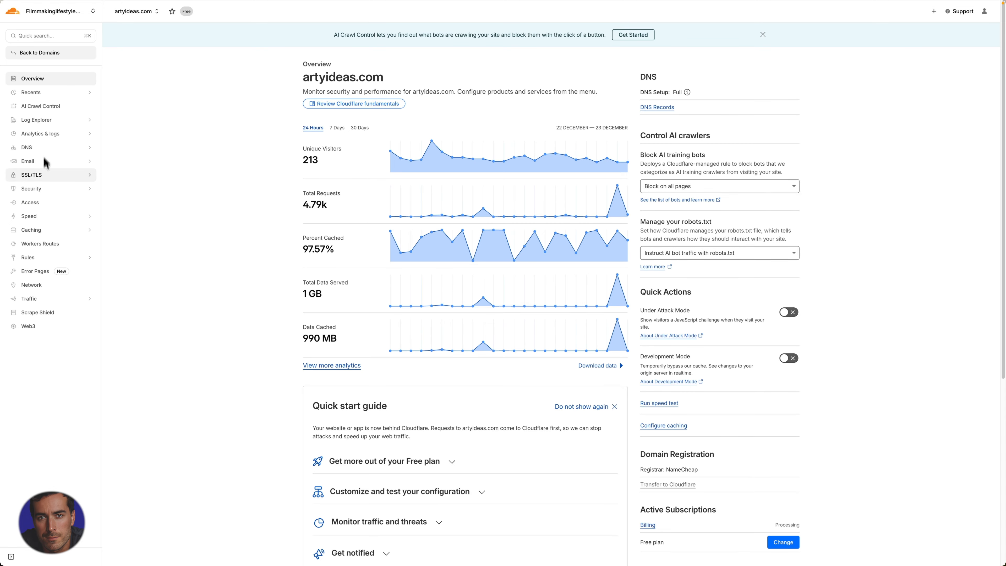
Open the cache rules of artyideas.com, view the existing Vite full-page cache rule and return to the rules list
click(37, 233)
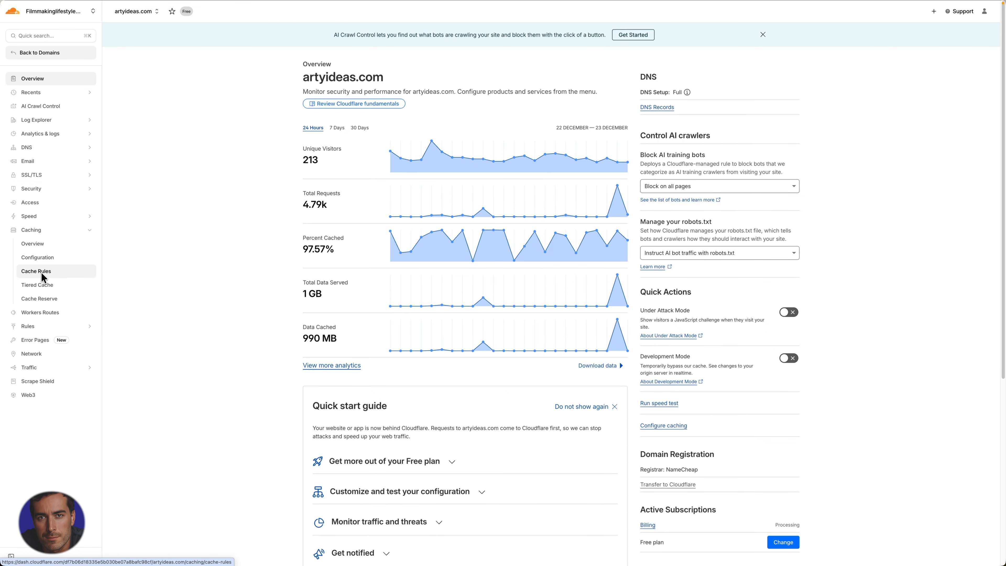
click(40, 272)
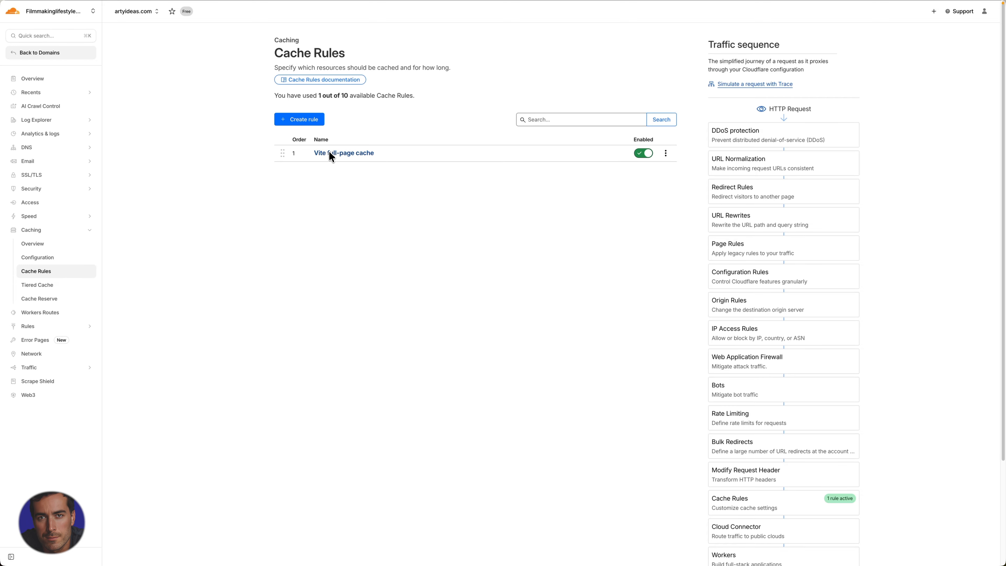
click(337, 154)
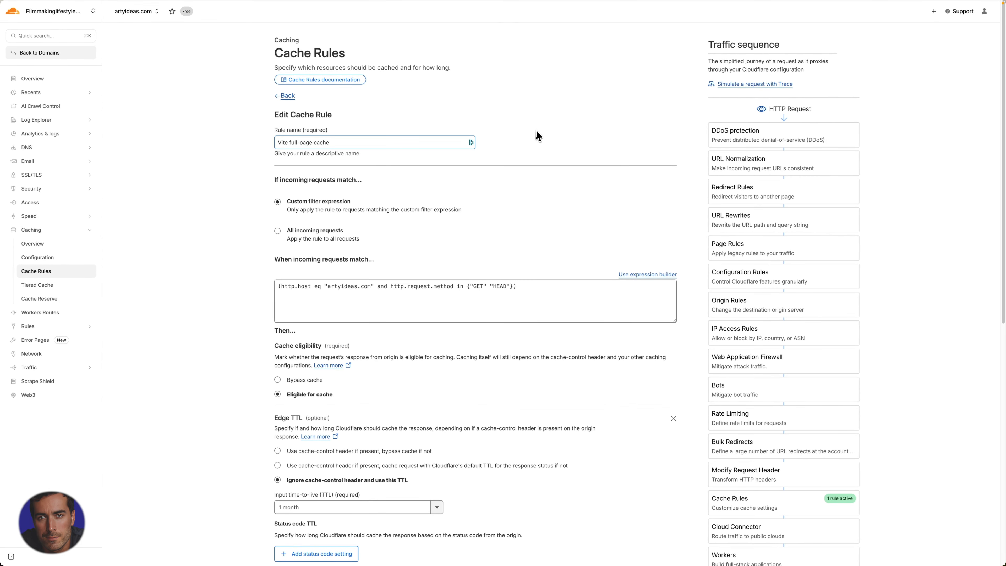
click(291, 98)
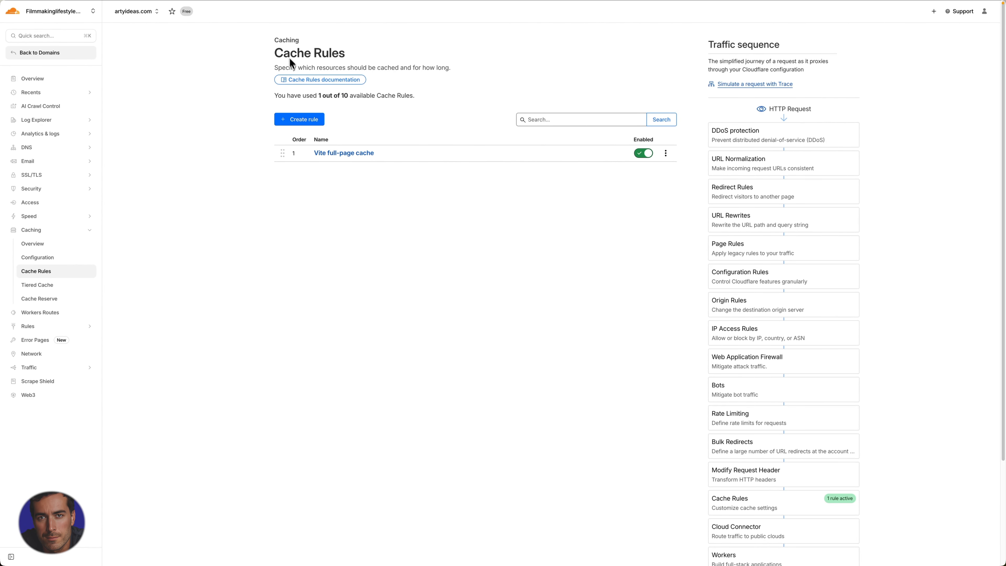
drag(275, 68, 330, 69)
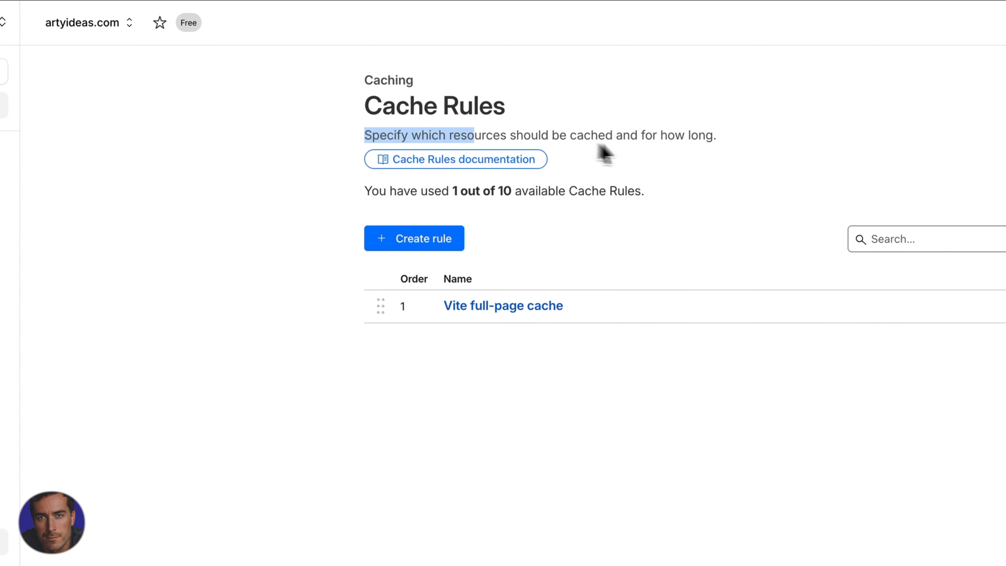
click(650, 148)
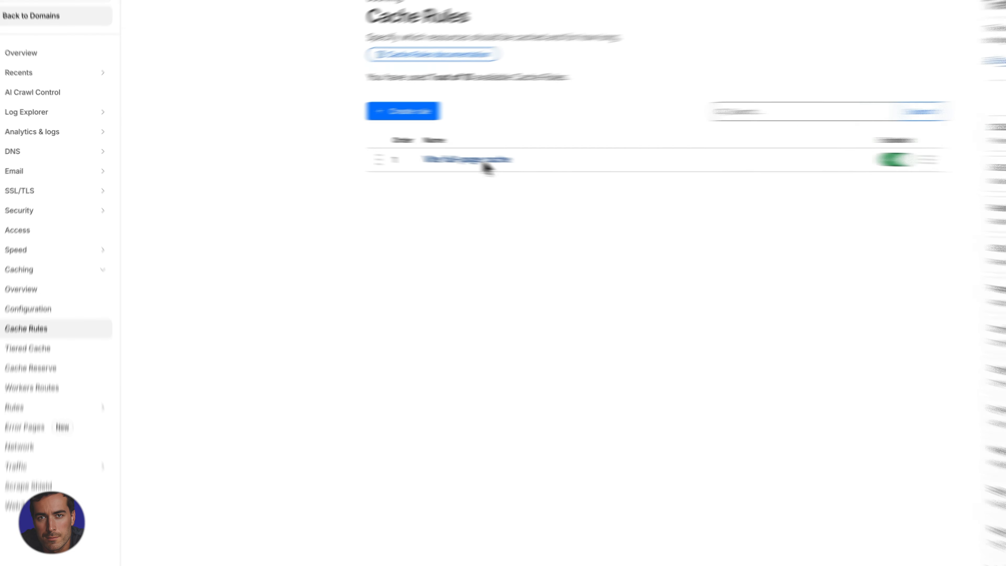
Examine the name and filter expression of the Vite full-page cache rule, and return to the rules list
click(487, 162)
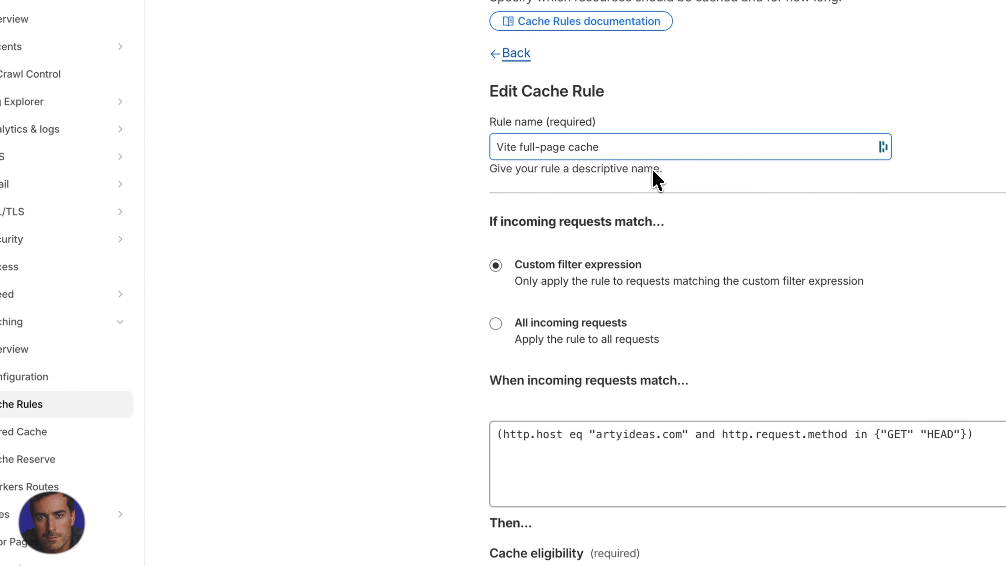
drag(607, 153, 493, 147)
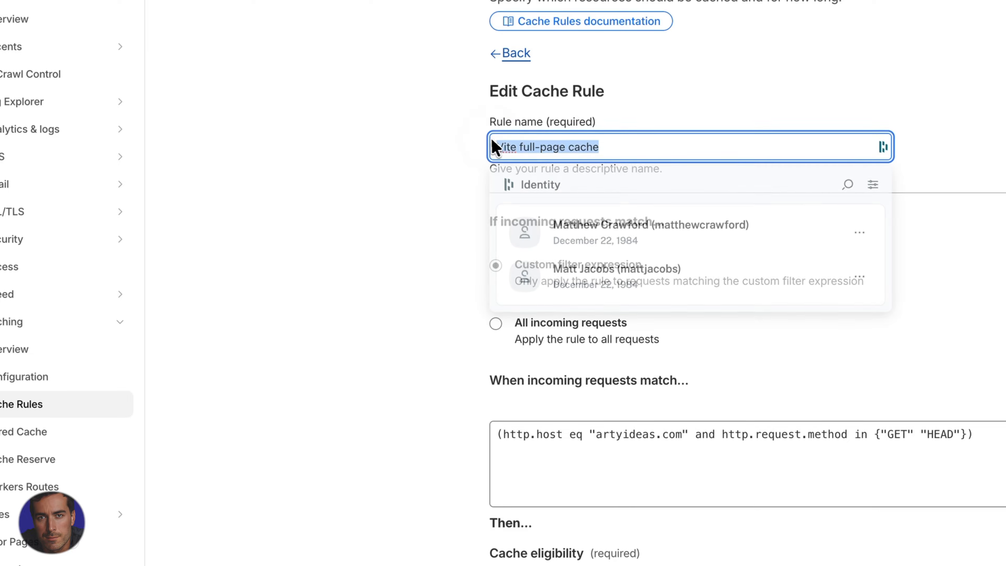
click(317, 122)
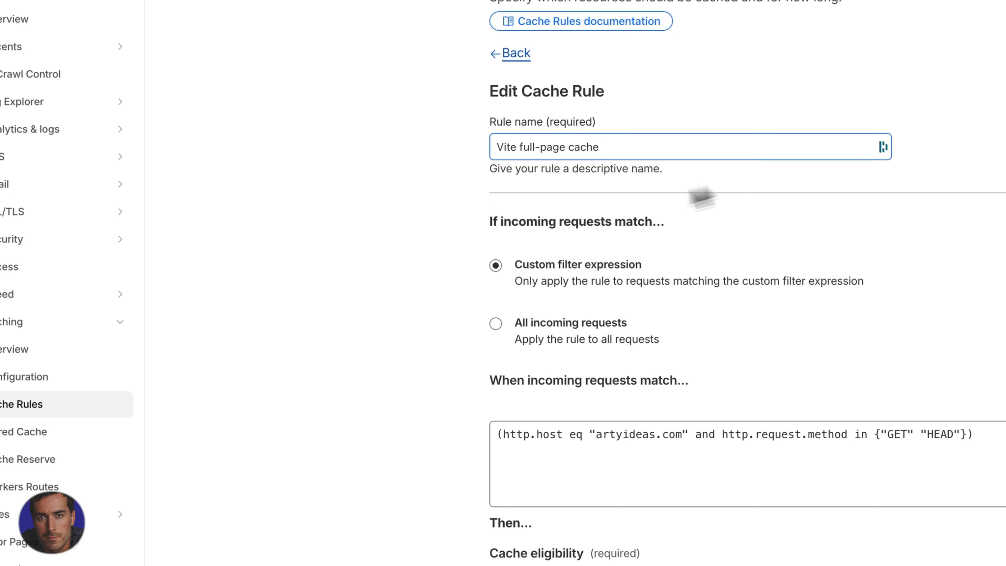
drag(870, 292, 303, 283)
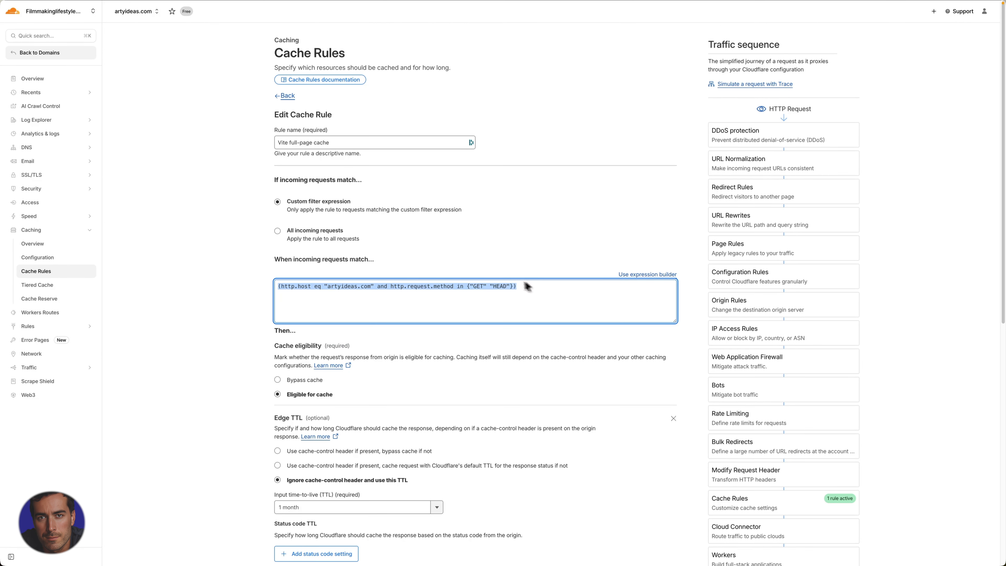
click(207, 274)
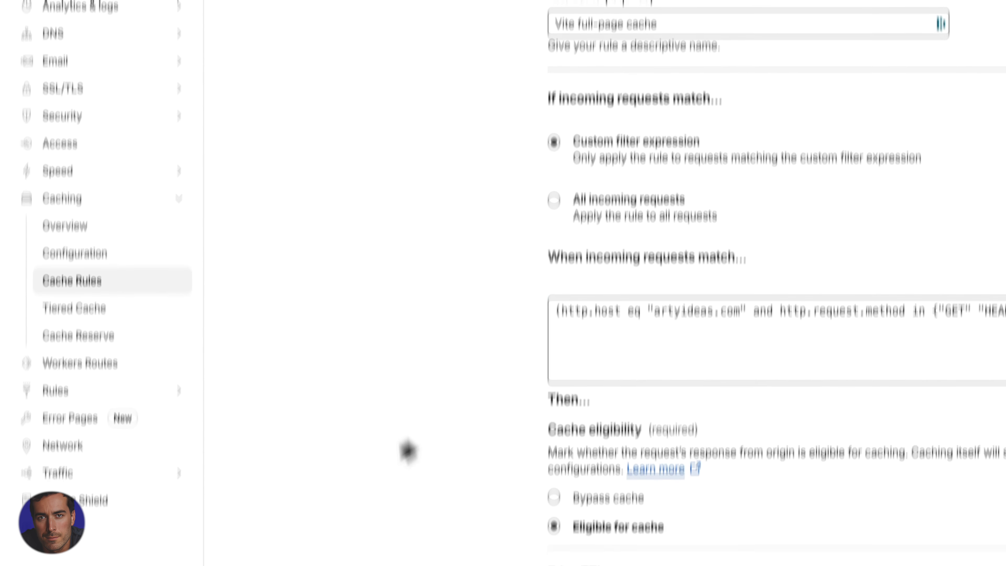
click(439, 163)
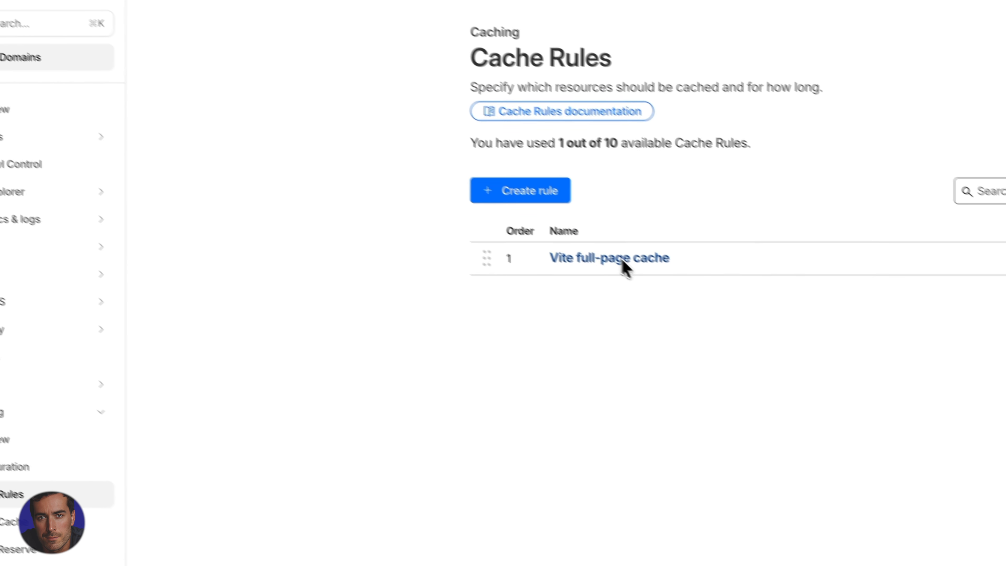
right_click(534, 259)
click(472, 296)
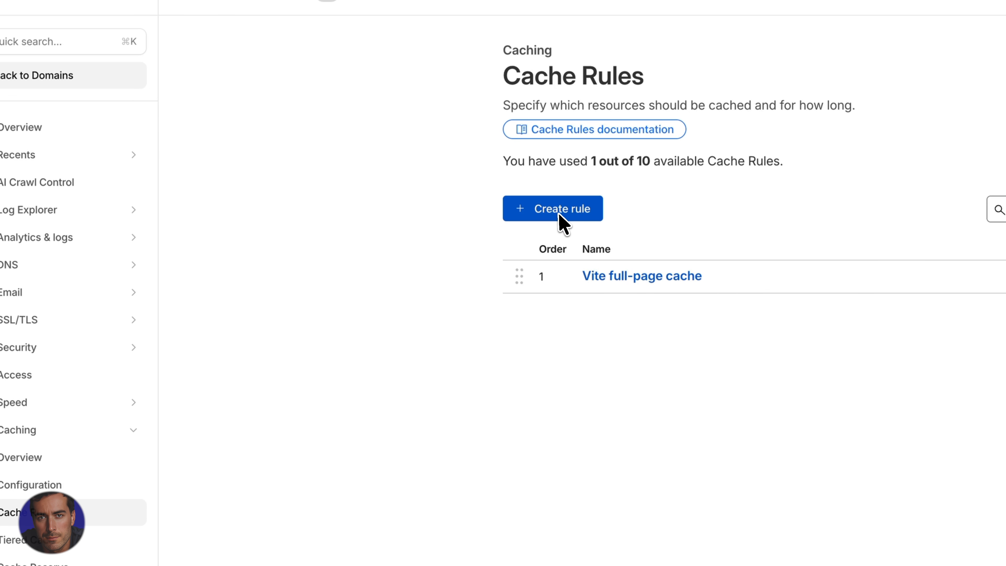
click(581, 211)
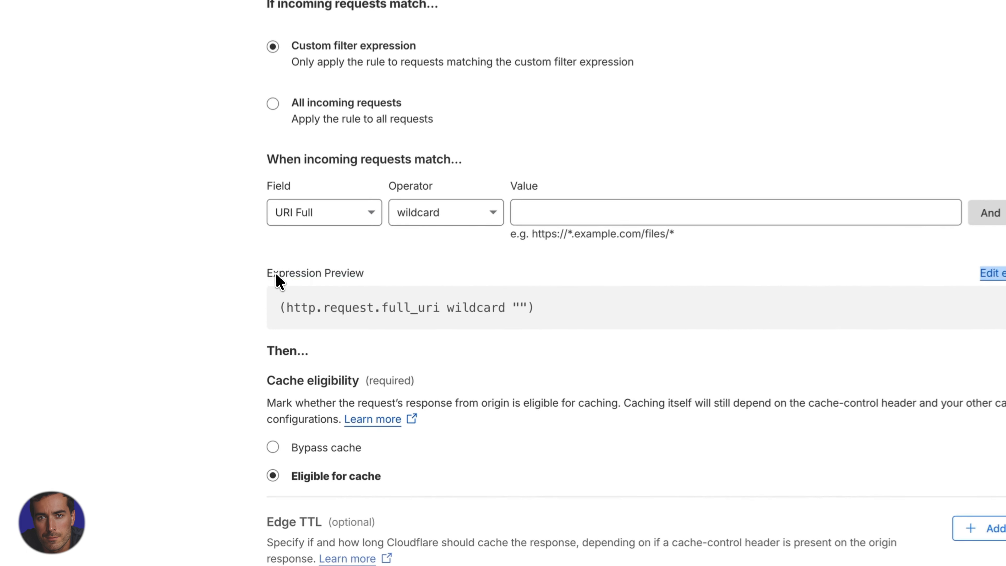
drag(275, 274, 439, 266)
click(452, 270)
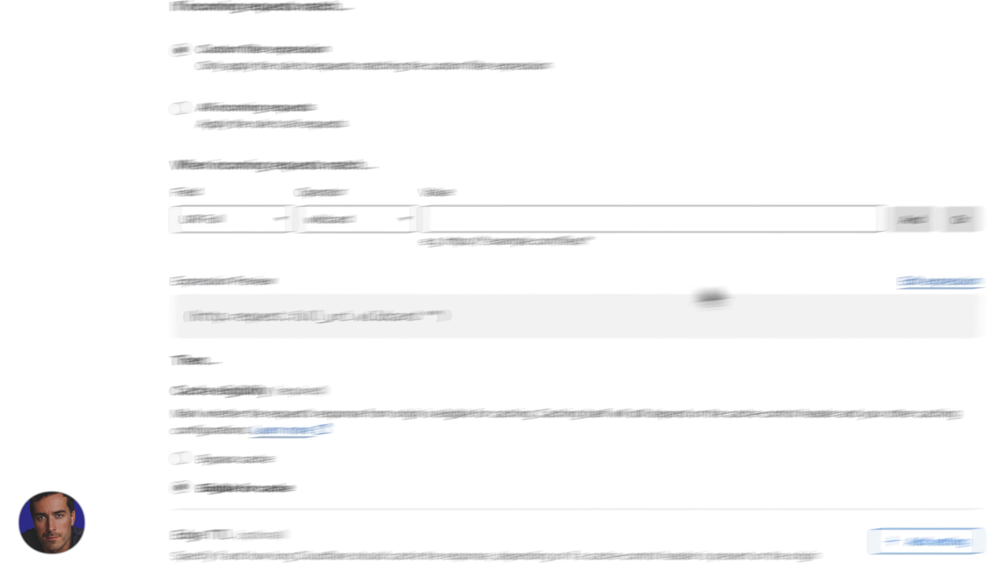
click(668, 315)
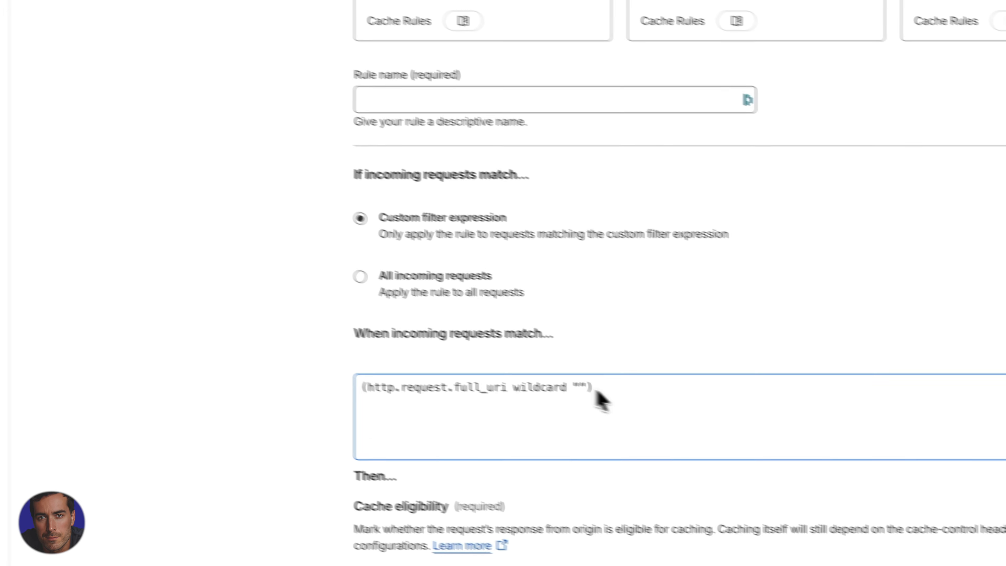
key(ctrl+a)
key(BackSpace)
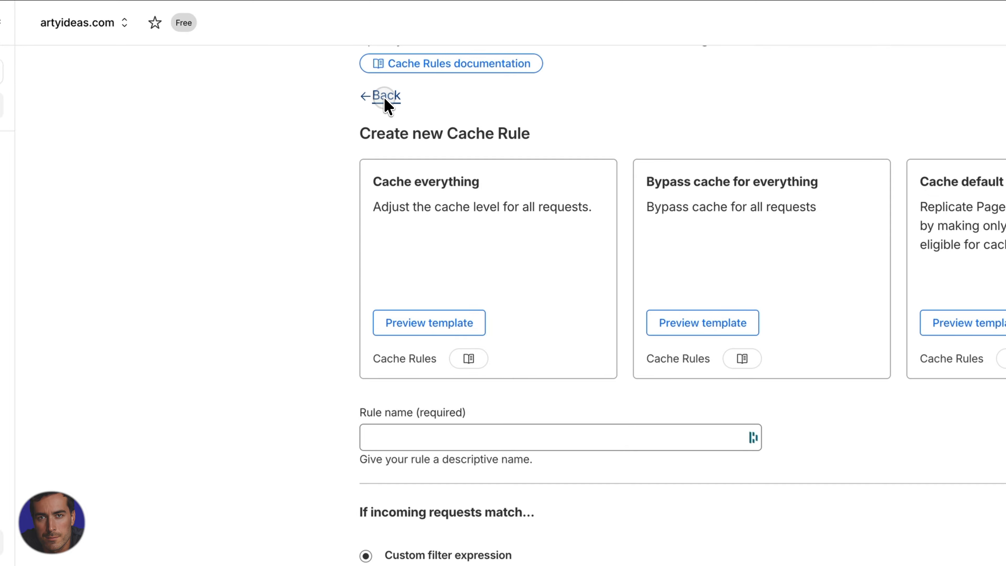
click(384, 98)
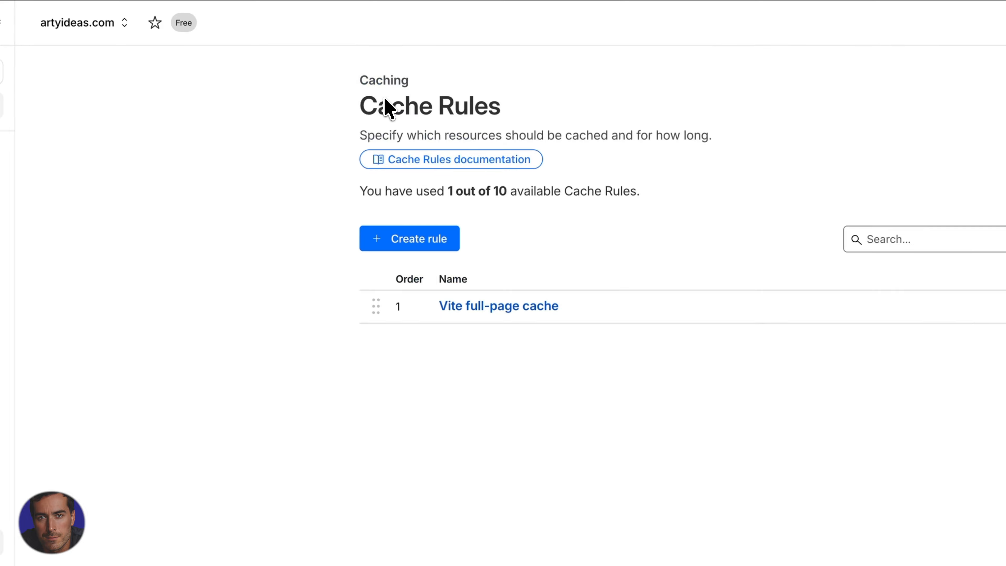
Open the Vite full-page cache rule and examine its filter expression, highlighting the artyideas.com host name
click(535, 306)
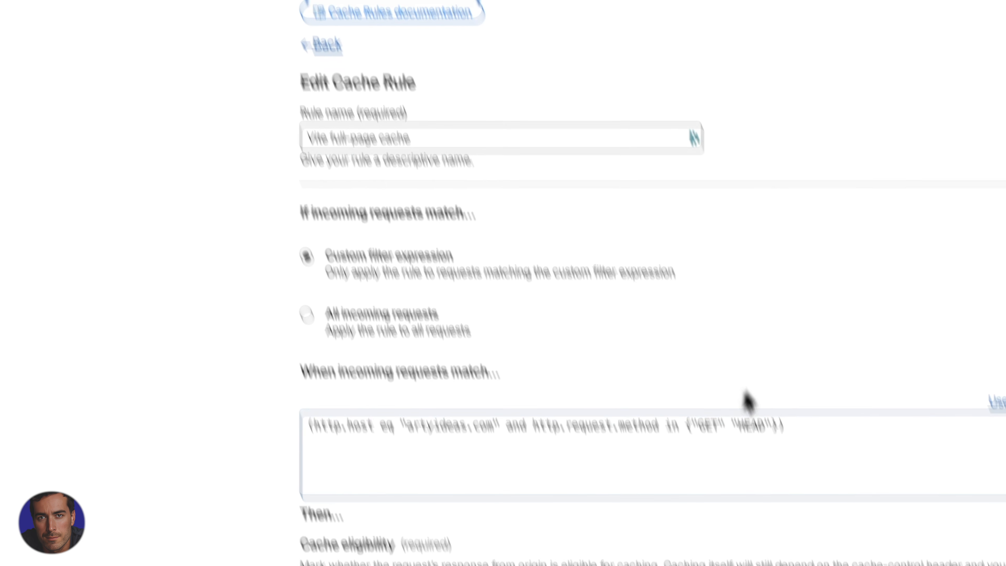
drag(788, 436, 289, 440)
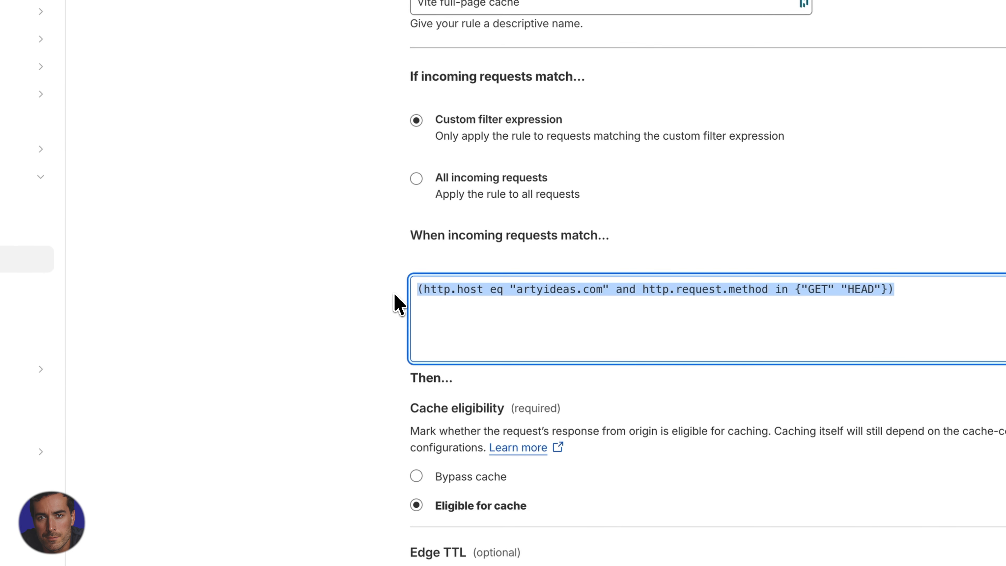
click(601, 290)
drag(523, 295, 524, 297)
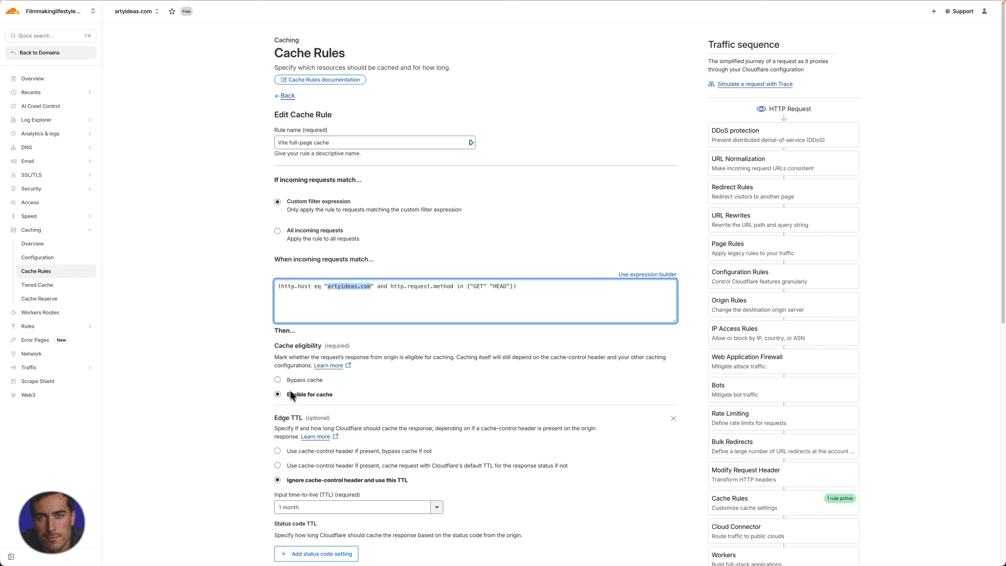
Examine the rule's cache eligibility and Edge TTL settings, including the available Edge TTL durations
scroll(429, 375, down, 2)
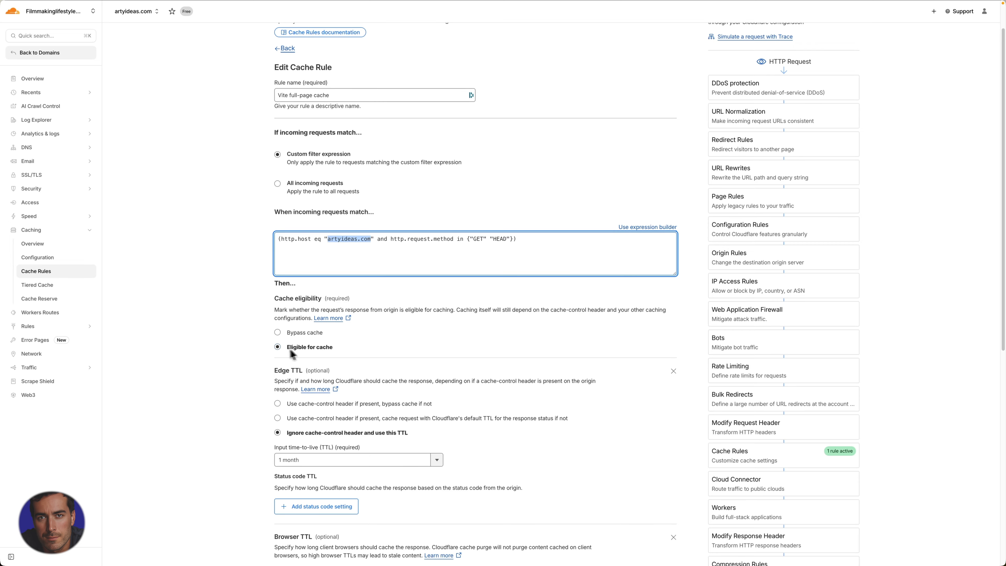
scroll(409, 362, down, 6)
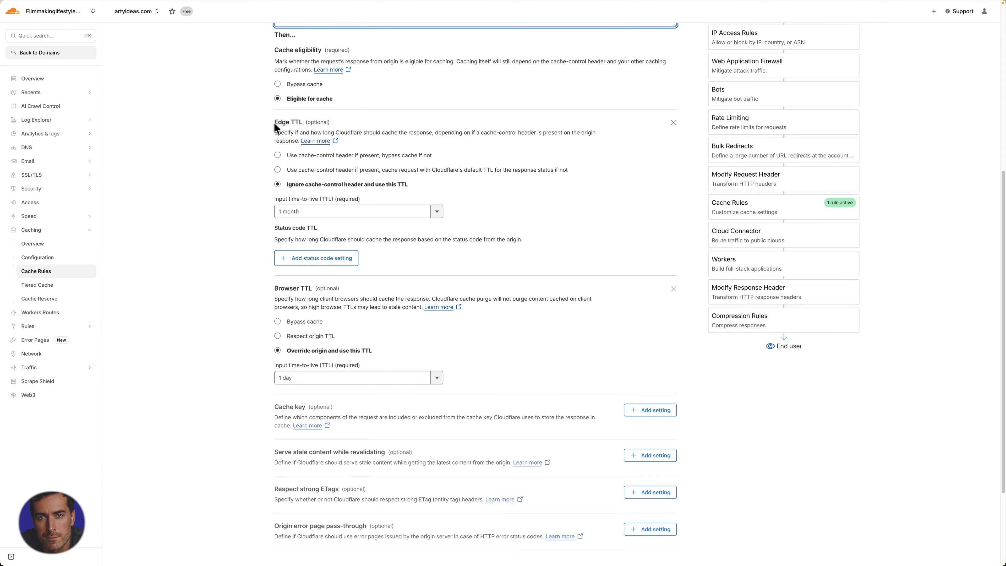
drag(274, 123, 303, 122)
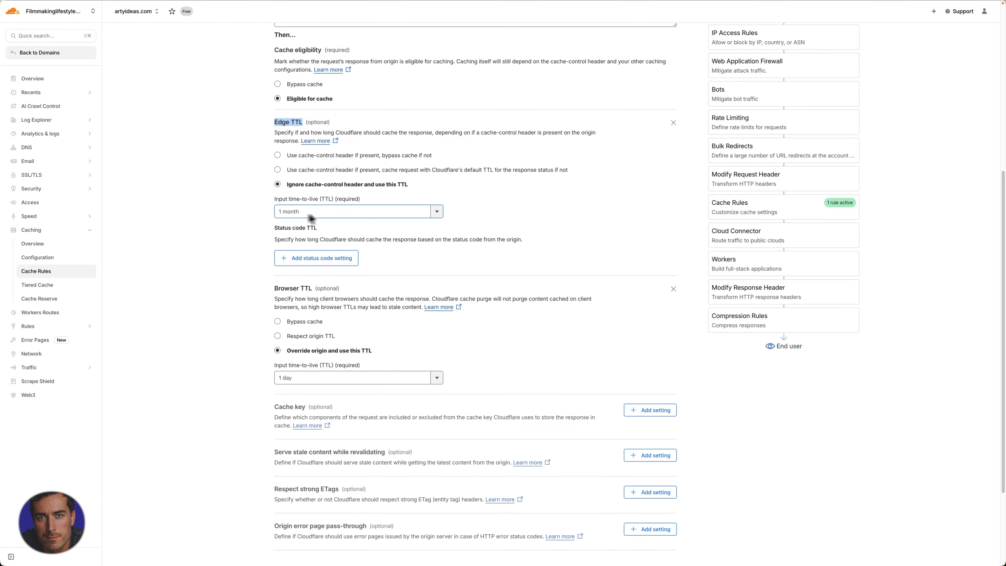
click(437, 212)
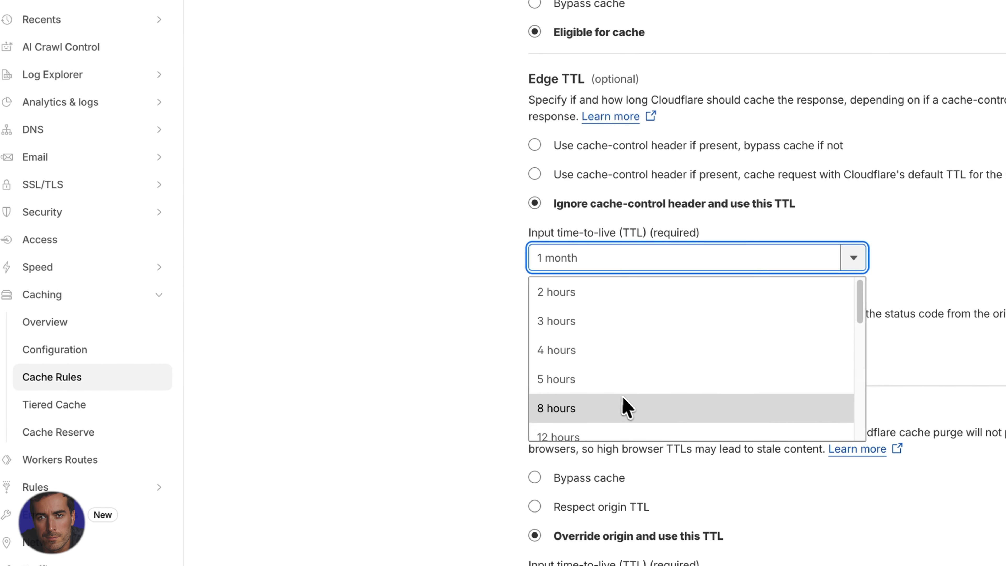
scroll(628, 411, down, 3)
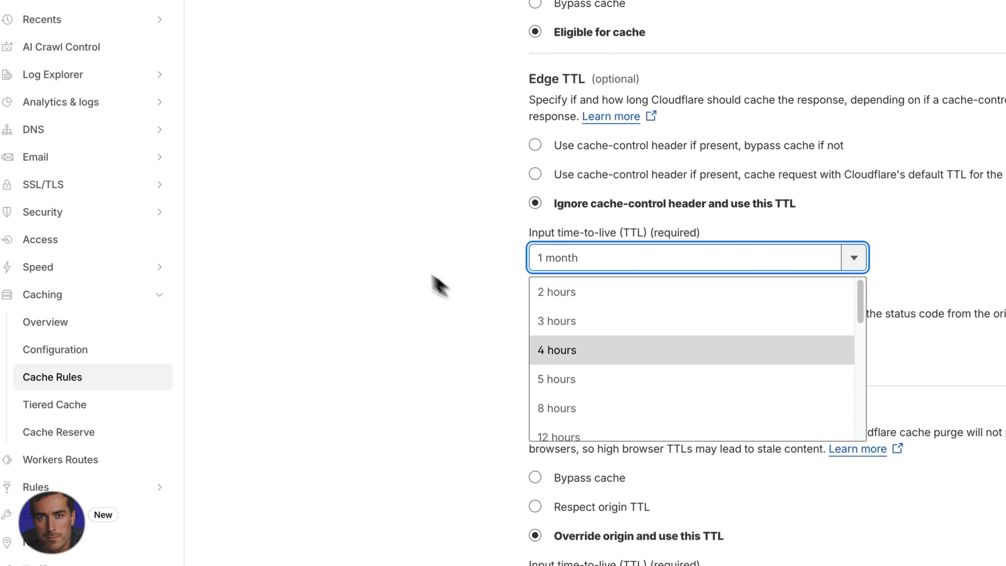
click(417, 247)
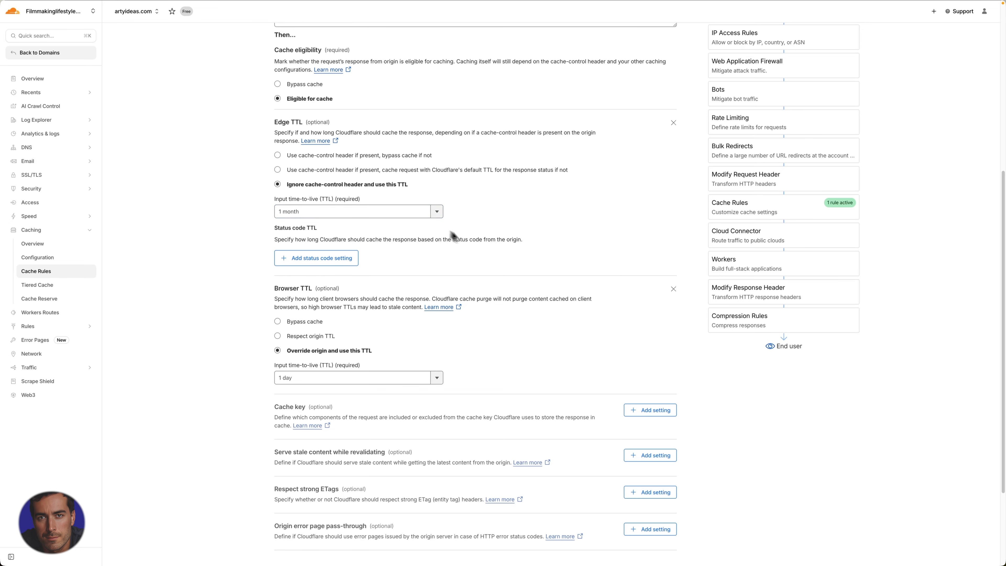
Examine the rule's Browser TTL setting and the durations it offers
scroll(454, 238, down, 3)
drag(272, 164, 313, 164)
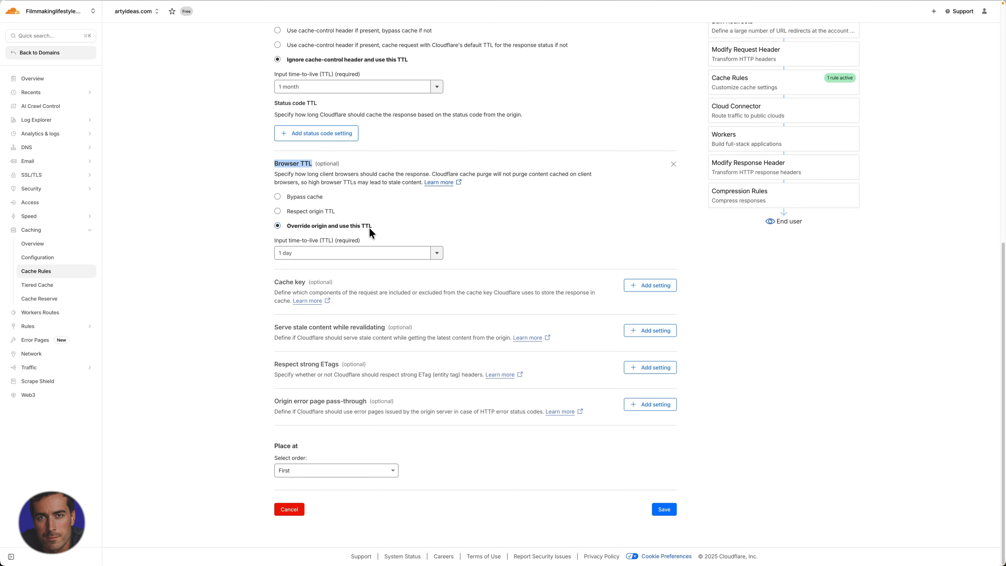
click(317, 254)
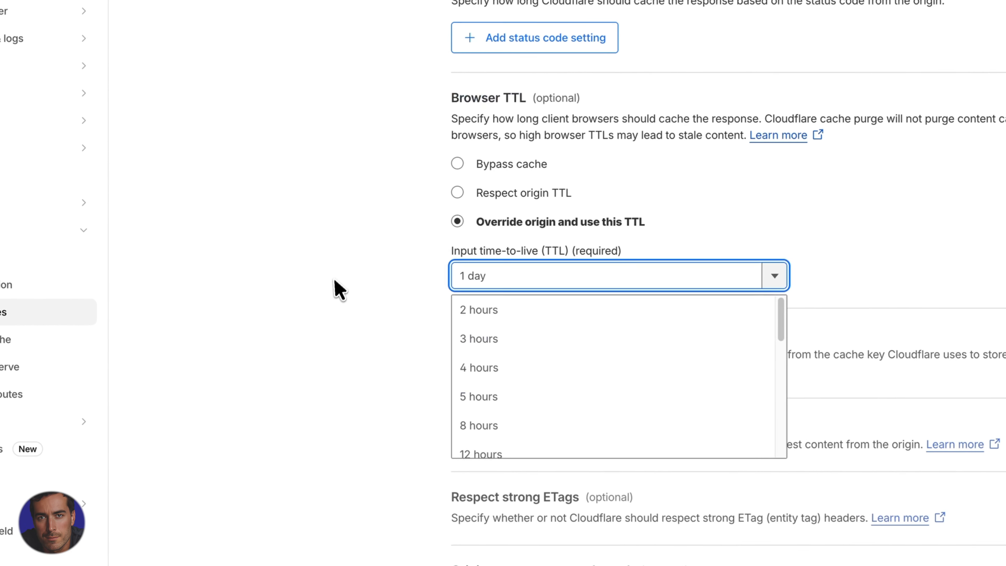
click(325, 280)
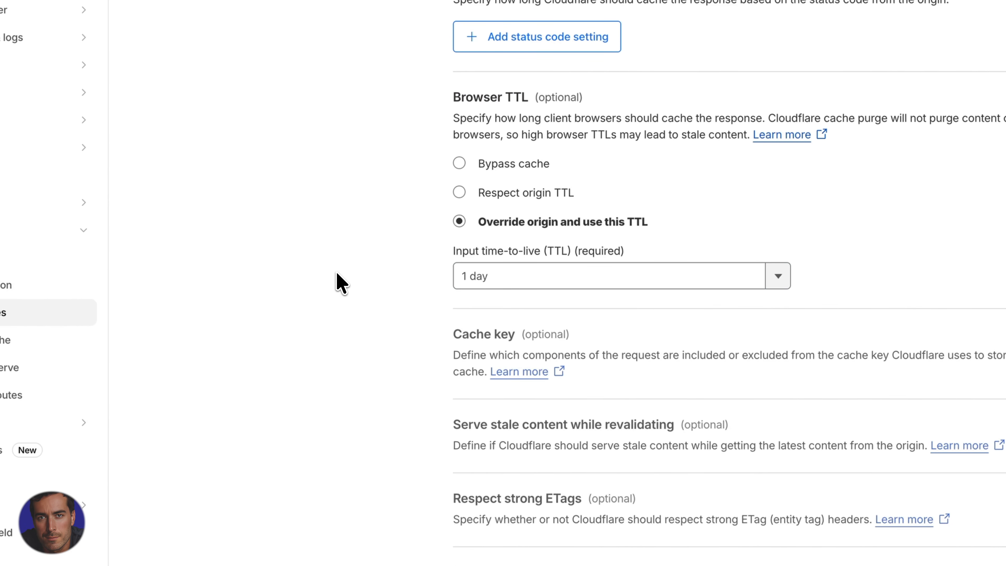
Review the whole Vite full-page cache rule from its match expression to its placement order, and save it
scroll(338, 274, up, 10)
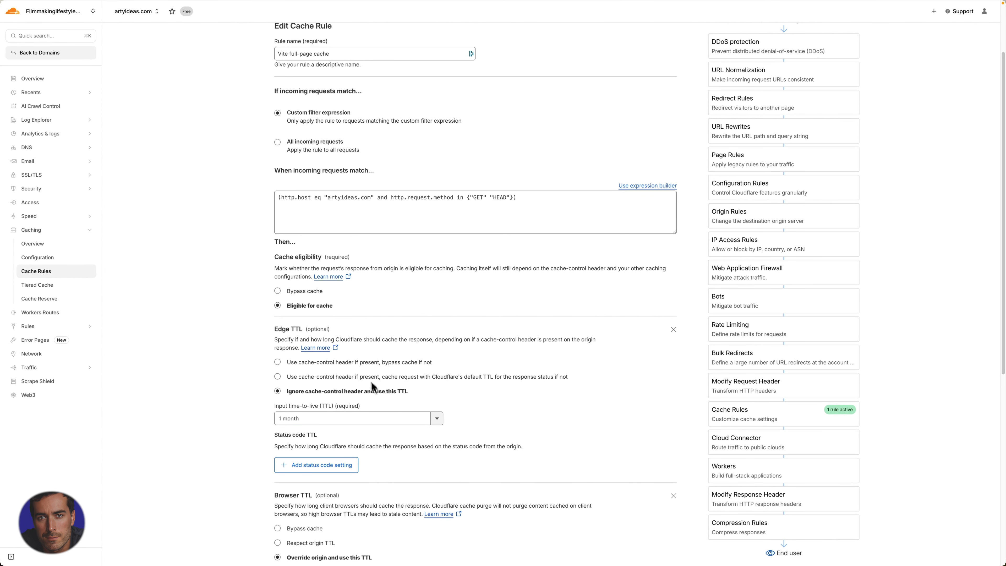
scroll(436, 444, down, 8)
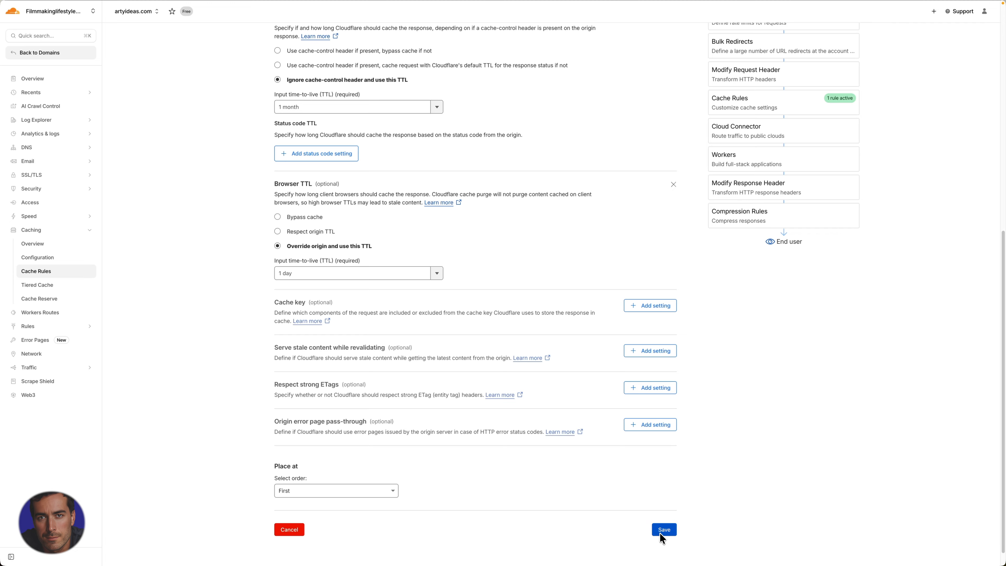
scroll(690, 323, up, 3)
scroll(690, 320, down, 3)
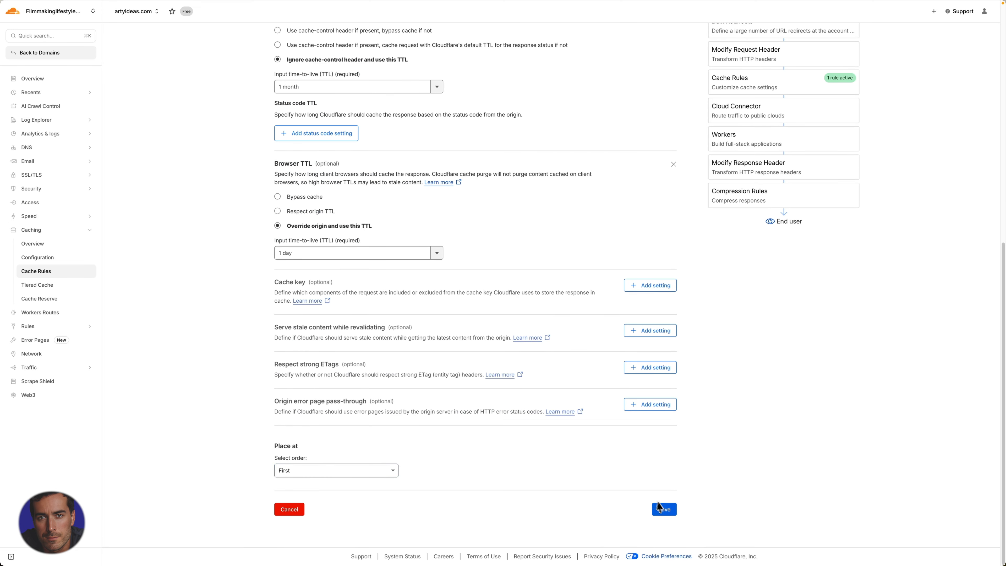
click(665, 510)
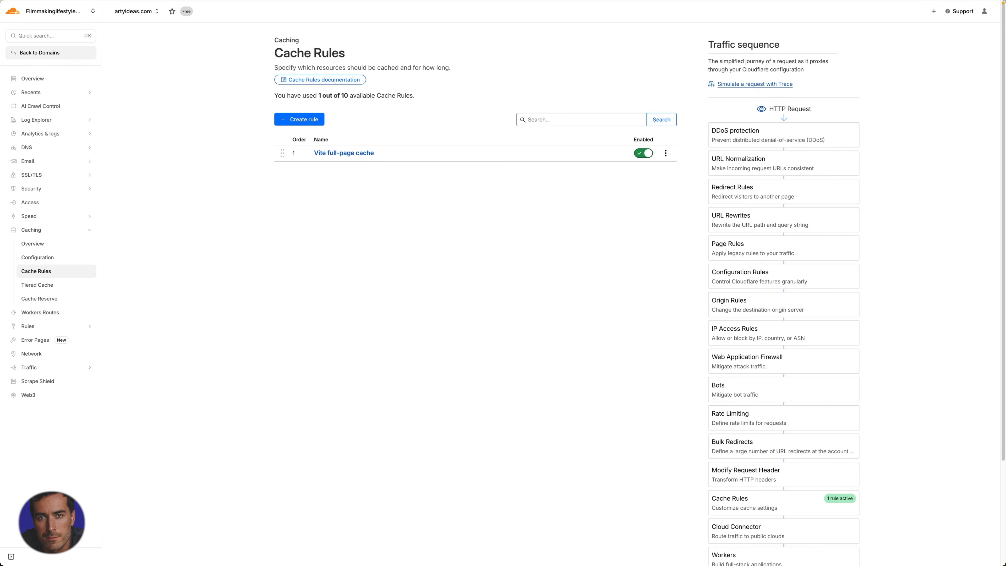
Reopen the Vite full-page cache rule and look through the durations offered for its Edge TTL
click(343, 153)
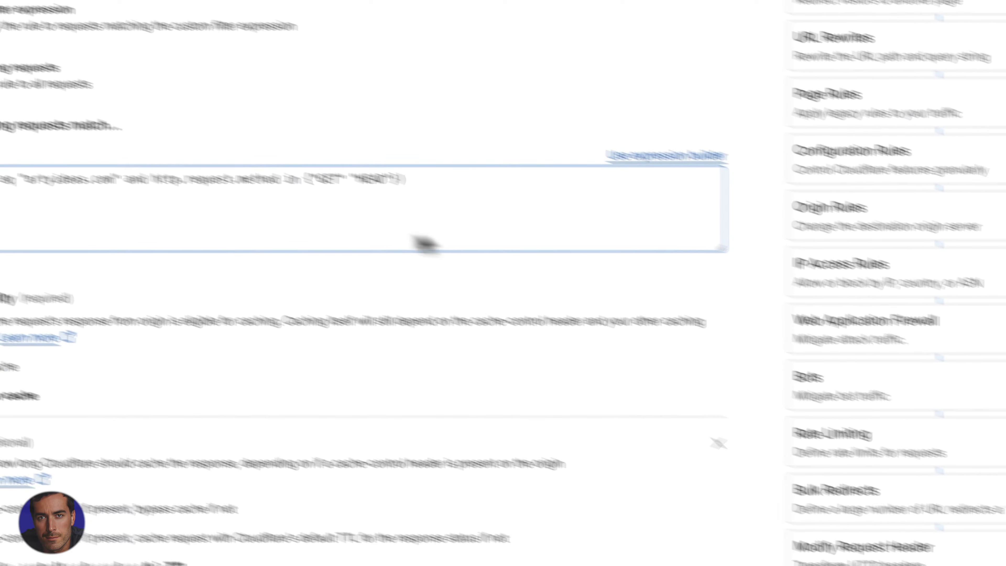
scroll(645, 327, down, 9)
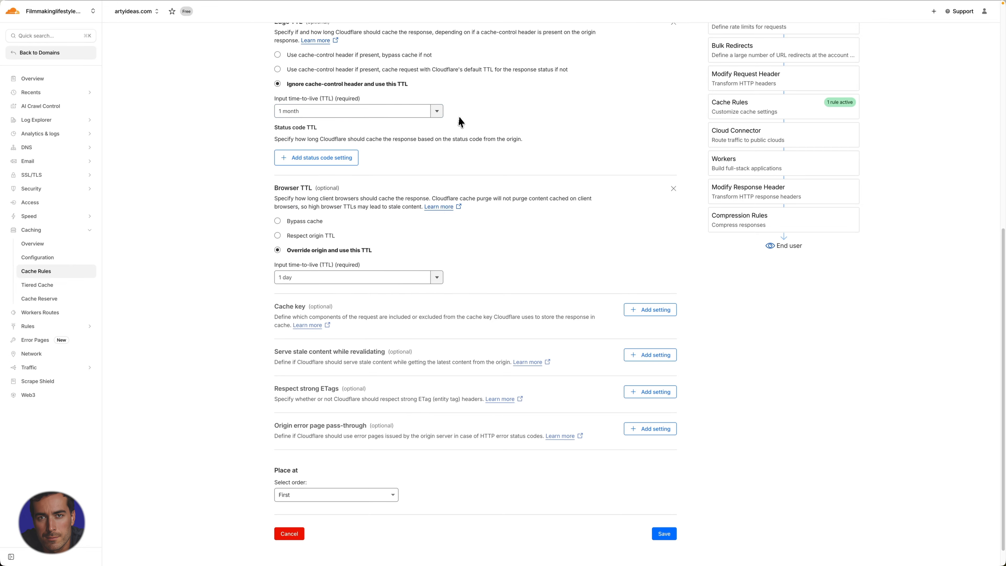
click(440, 114)
click(440, 113)
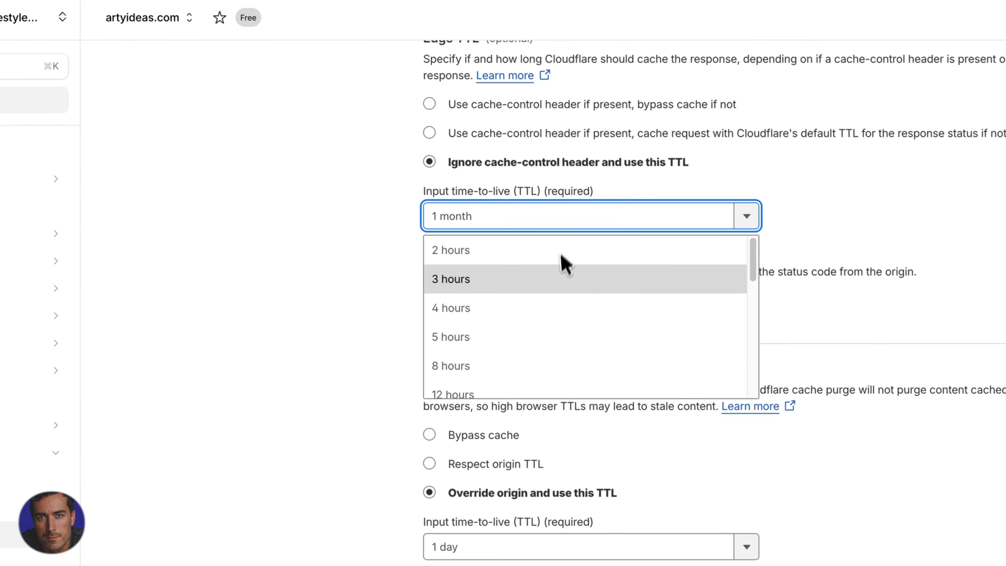
click(288, 367)
click(345, 504)
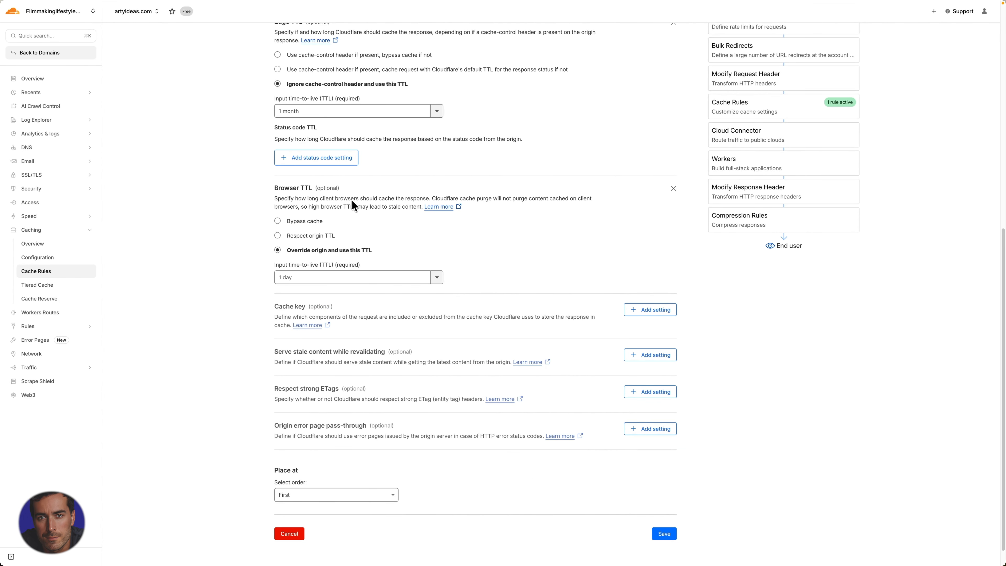
Highlight the Browser TTL description about browsers caching the response, open its documentation, and return to the cache rule
drag(336, 199, 430, 199)
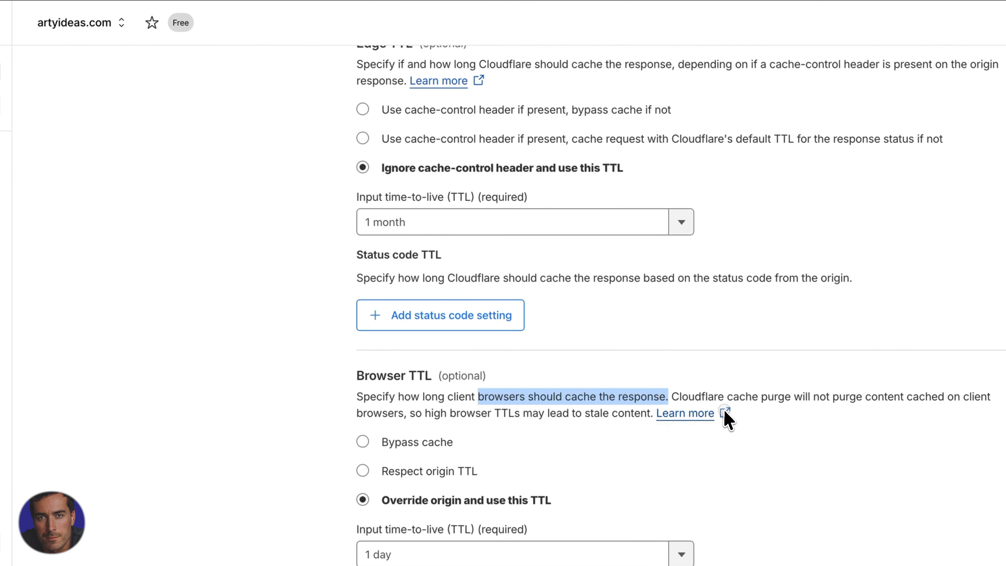
click(701, 398)
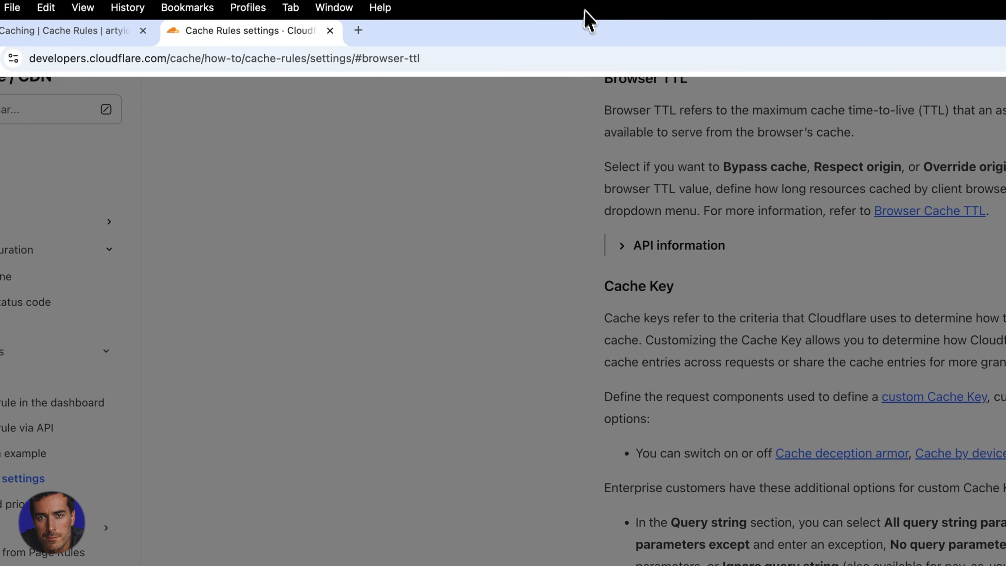
click(2, 20)
click(391, 432)
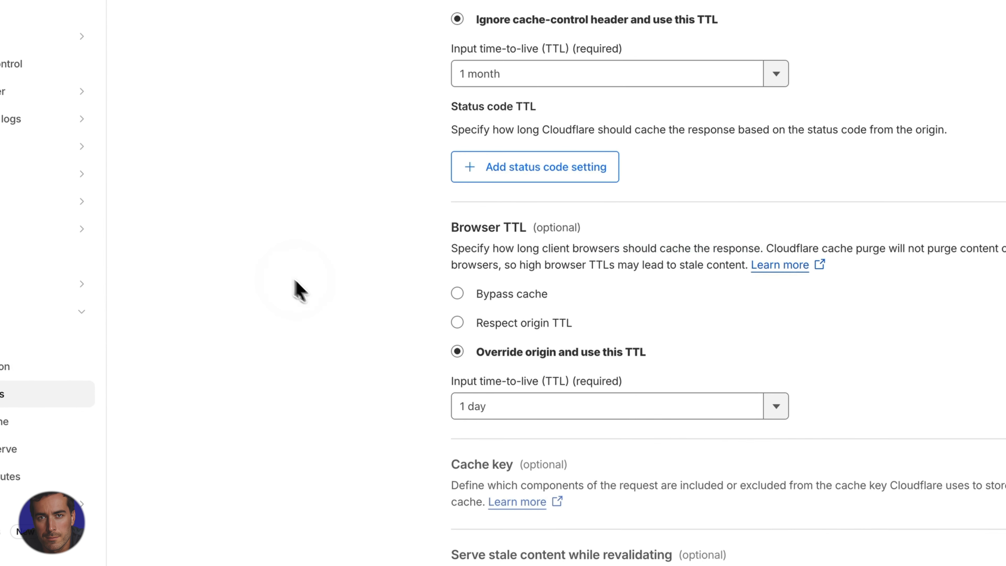
Review the full range of Edge TTL durations from hours to months, leaving the list without choosing another one
scroll(408, 444, up, 4)
click(658, 226)
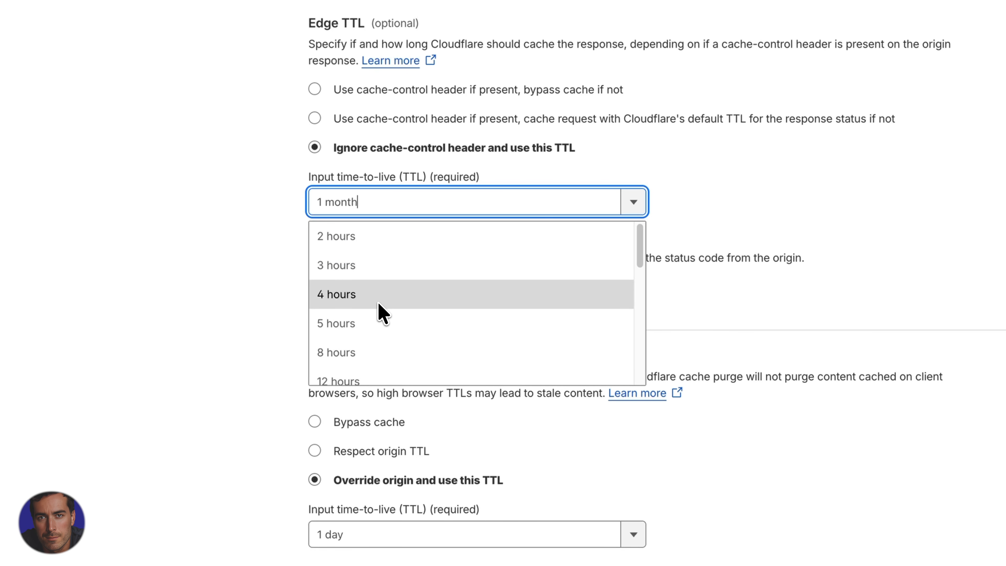
scroll(398, 339, down, 5)
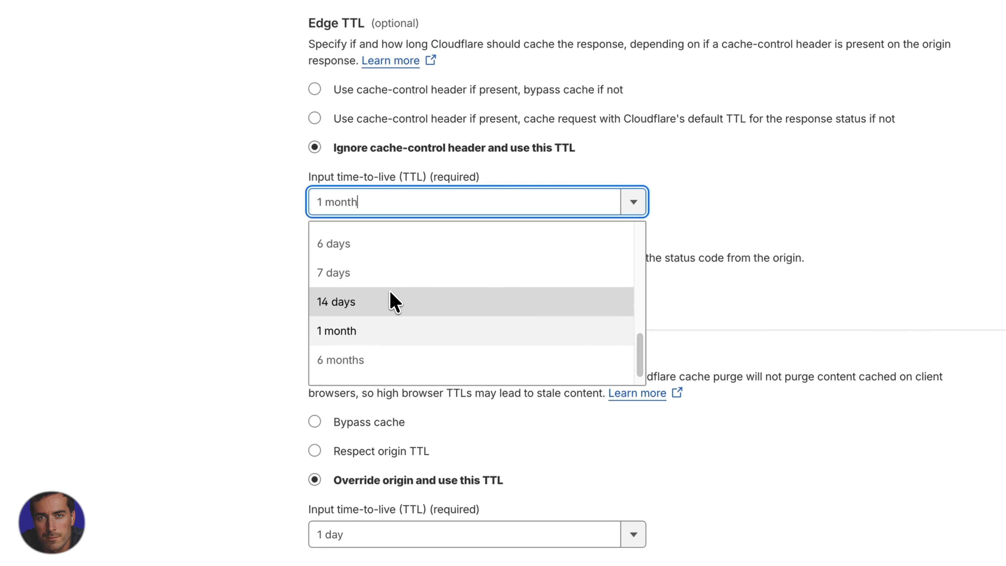
scroll(390, 293, up, 1)
click(175, 295)
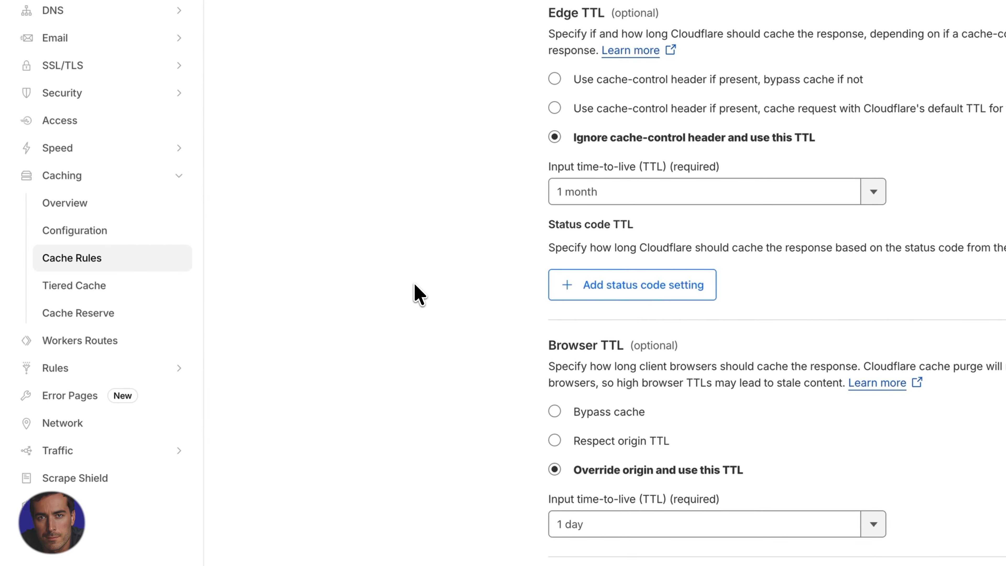